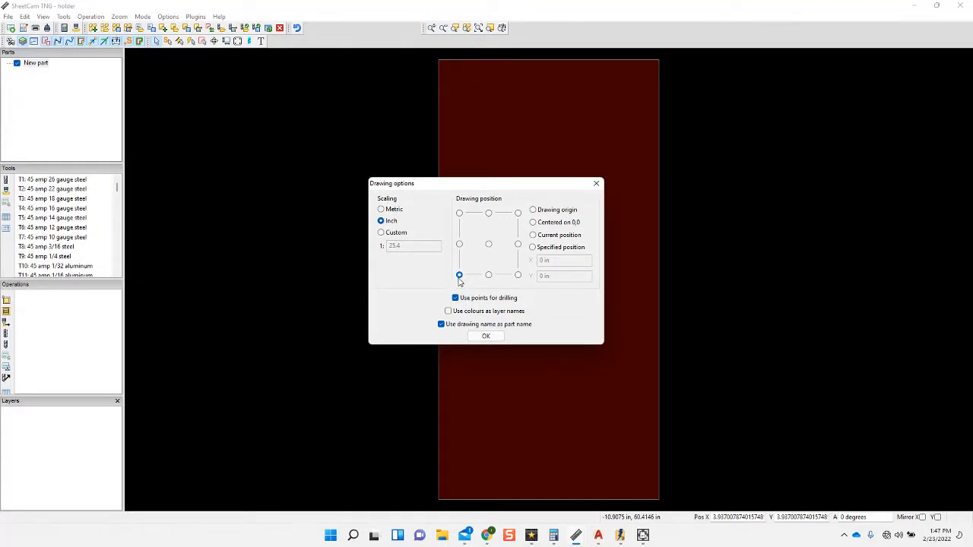
Step: Import the brk2 drawing with inch scaling, placing its lower-left corner at the sheet origin
{"action": "left_click", "coordinate": [479, 337]}
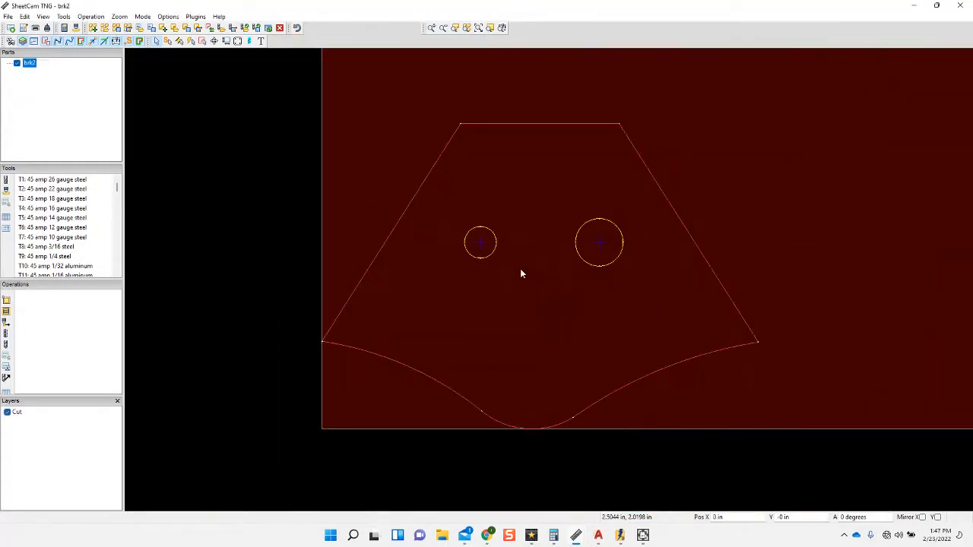
{"action": "scroll", "coordinate": [522, 269], "scroll_direction": "down", "scroll_amount": 4}
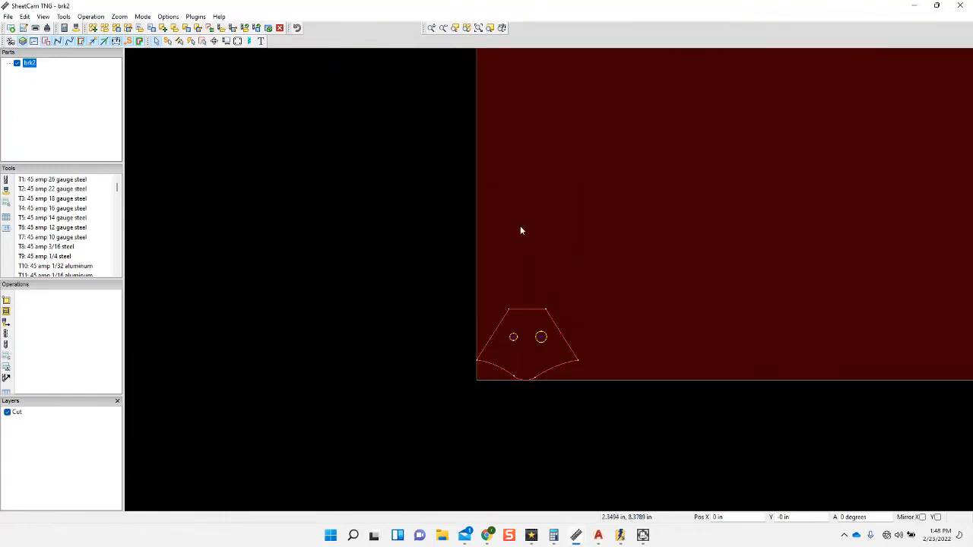
Step: Move the contour of the smaller hole to a new layer named scribe
{"action": "left_click", "coordinate": [202, 41]}
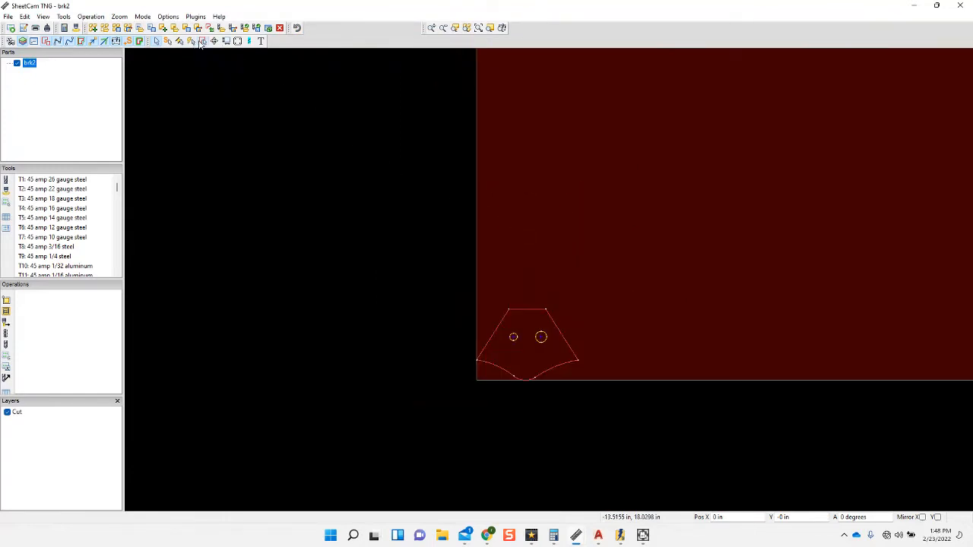
{"action": "right_click", "coordinate": [514, 343]}
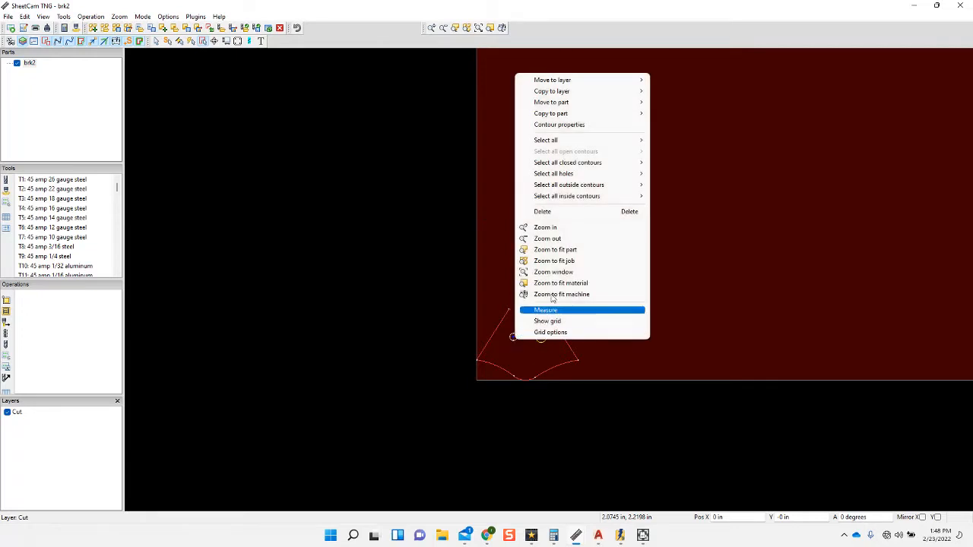
{"action": "mouse_move", "coordinate": [578, 80]}
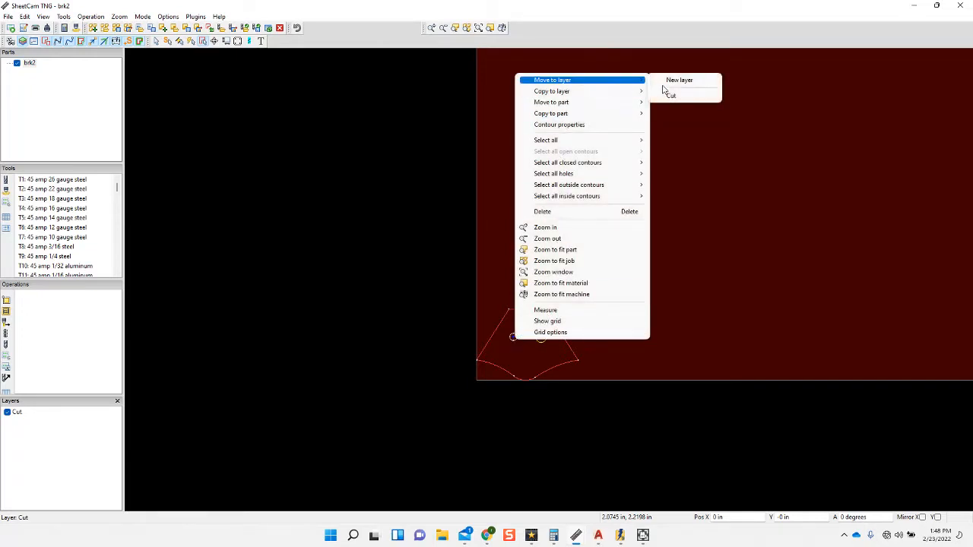
{"action": "left_click", "coordinate": [673, 82]}
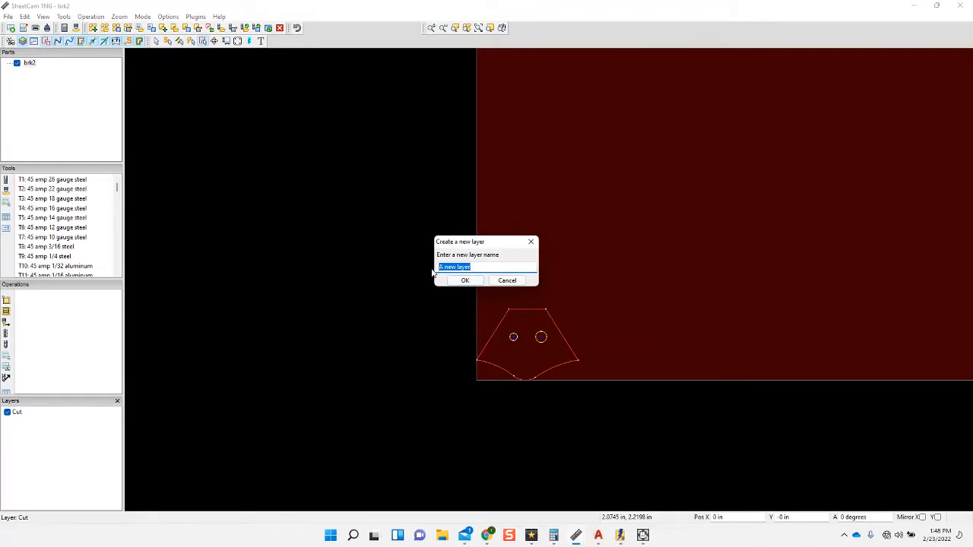
{"action": "type", "text": "scribe"}
{"action": "left_click", "coordinate": [465, 280]}
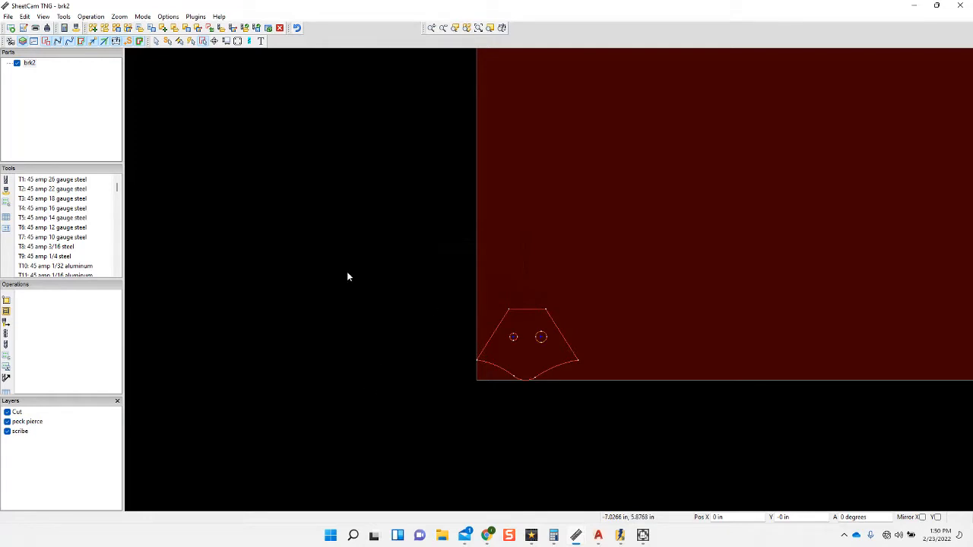
Step: Set the job's material size to 48 in in X and 96 in in Y
{"action": "left_click", "coordinate": [167, 18]}
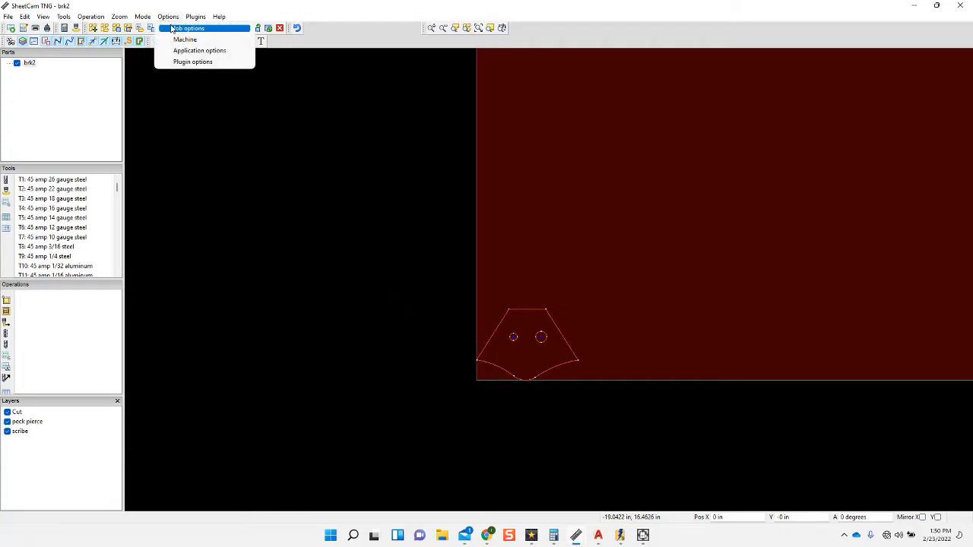
{"action": "left_click", "coordinate": [171, 28]}
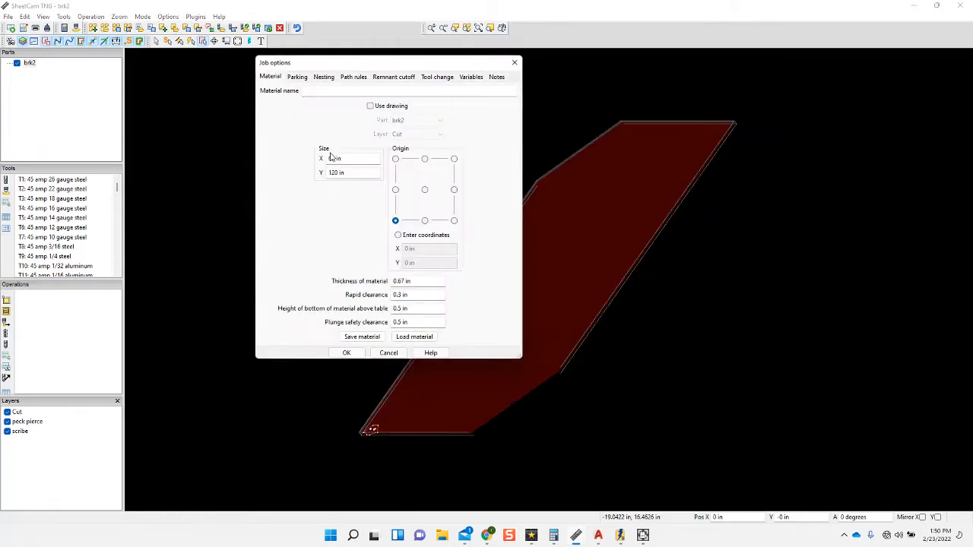
{"action": "double_click", "coordinate": [350, 173]}
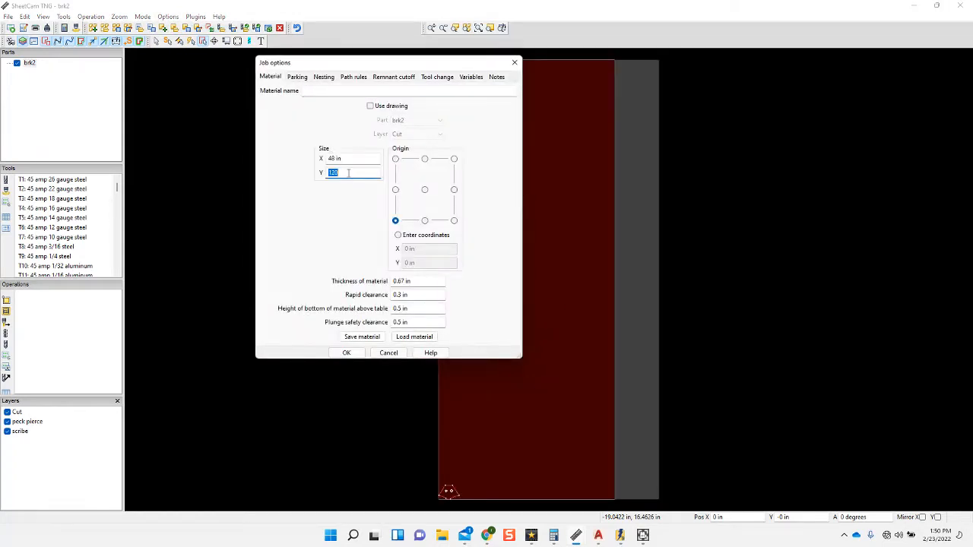
{"action": "type", "text": "96"}
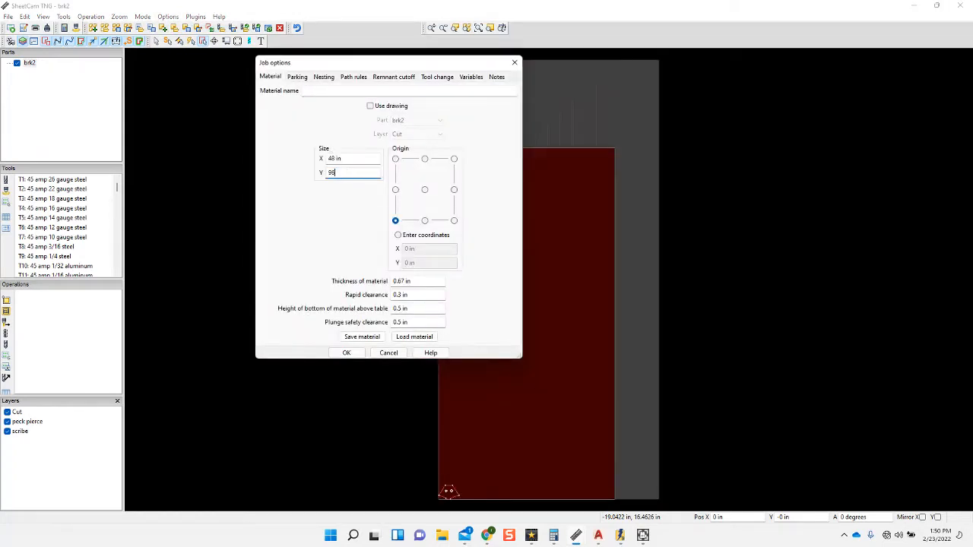
{"action": "left_click", "coordinate": [344, 353]}
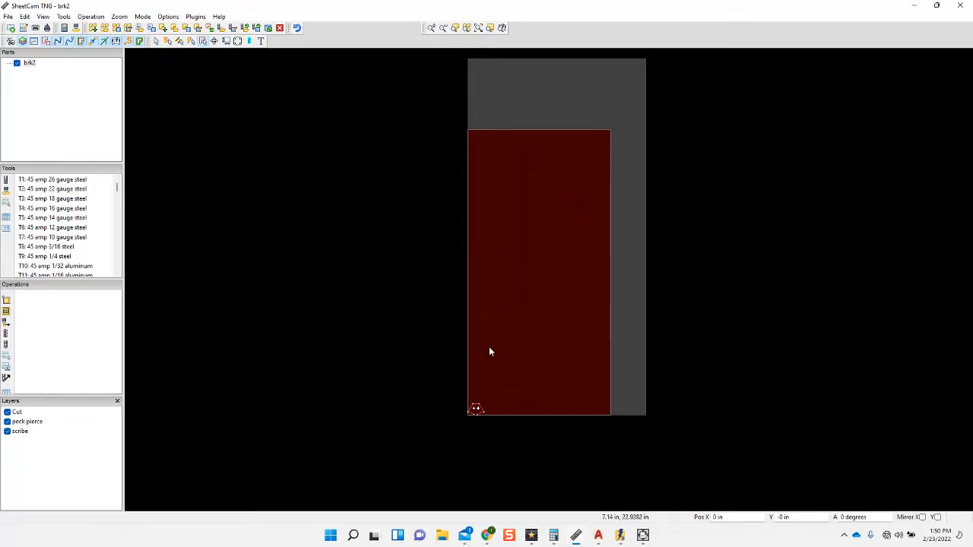
Step: In nesting mode, nudge the bracket part away from the sheet corner to X 0.1969 in and Y 0.1969 in
{"action": "left_click", "coordinate": [214, 41]}
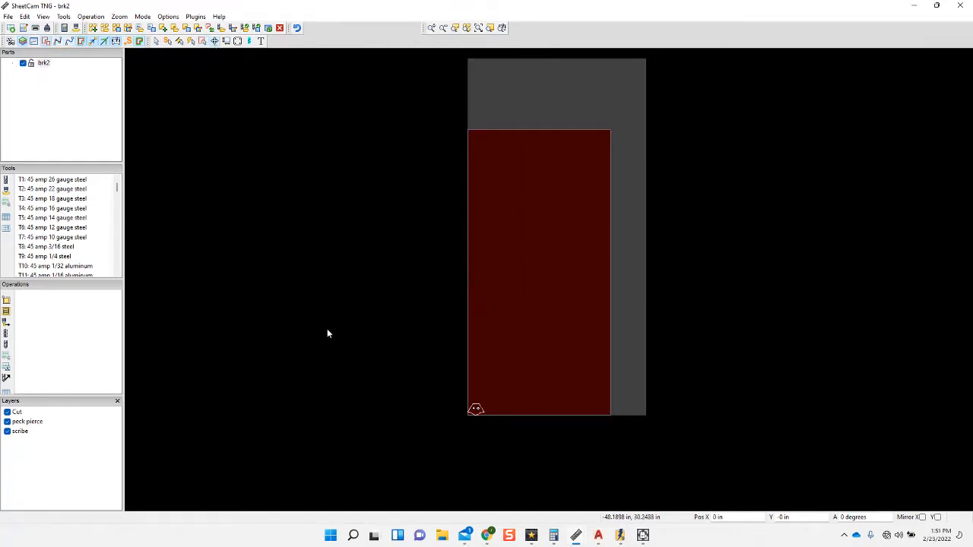
{"action": "scroll", "coordinate": [507, 420], "scroll_direction": "down", "scroll_amount": 2}
{"action": "scroll", "coordinate": [489, 413], "scroll_direction": "up", "scroll_amount": 5}
{"action": "scroll", "coordinate": [448, 403], "scroll_direction": "up", "scroll_amount": 2}
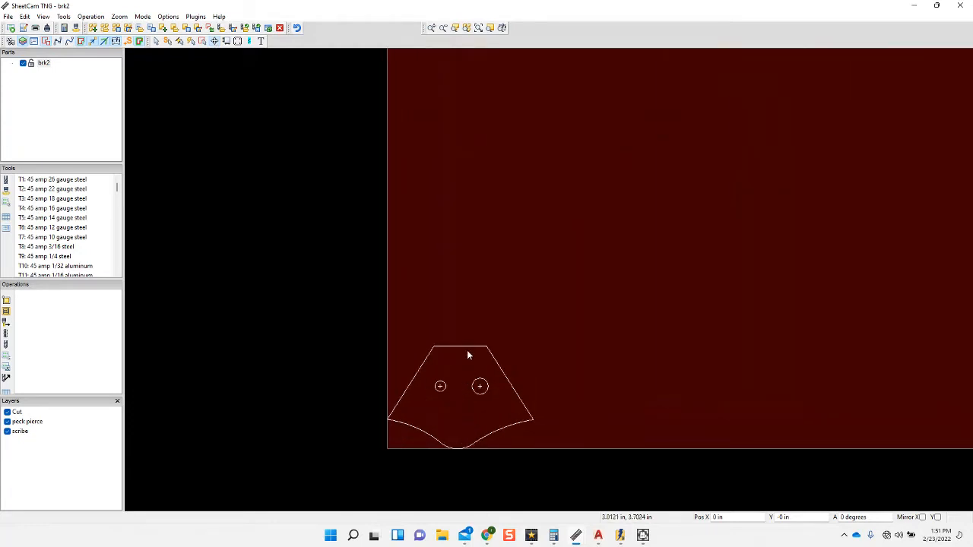
{"action": "right_click", "coordinate": [468, 355]}
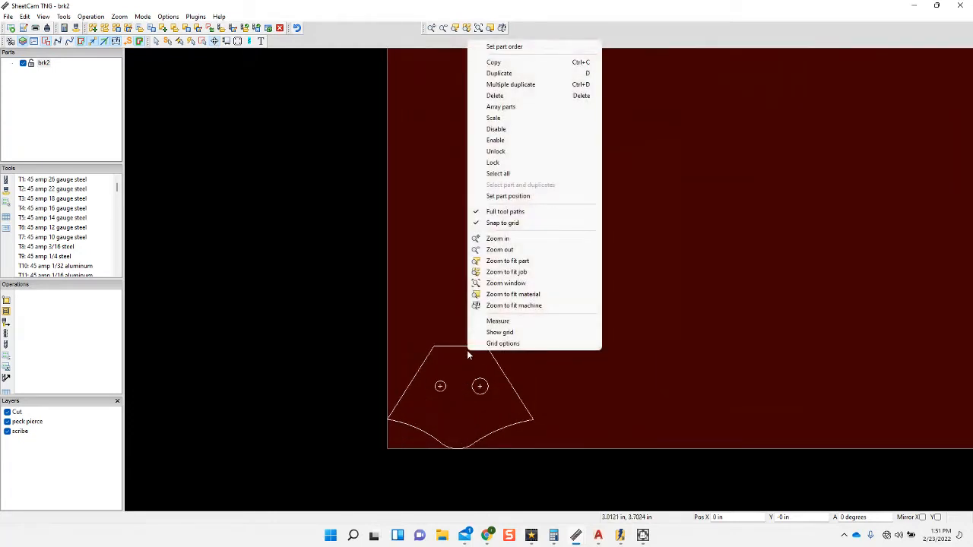
{"action": "left_click", "coordinate": [463, 358]}
{"action": "key", "text": "Up"}
{"action": "key", "text": "Right"}
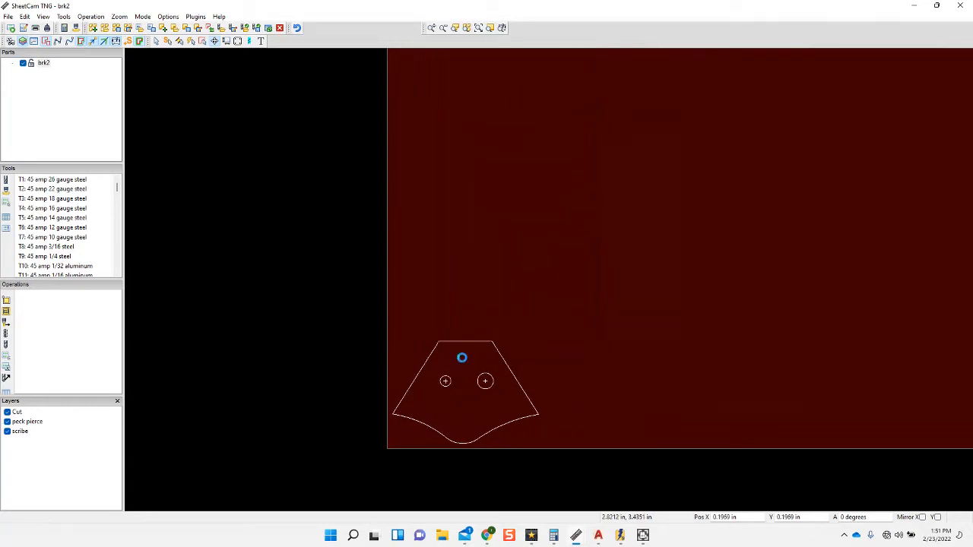
Step: Try rotating the bracket part in both directions and return it to its original orientation
{"action": "key", "text": "ctrl+Left"}
{"action": "key", "text": "ctrl+Right"}
{"action": "key", "text": "ctrl+Right"}
{"action": "key", "text": "ctrl+Right"}
{"action": "key", "text": "ctrl+Right"}
{"action": "key", "text": "ctrl+Left"}
{"action": "key", "text": "ctrl+Left"}
{"action": "mouse_move", "coordinate": [462, 408]}
{"action": "left_mouse_down"}
{"action": "mouse_move", "coordinate": [489, 334]}
{"action": "mouse_move", "coordinate": [475, 373]}
{"action": "mouse_move", "coordinate": [504, 402]}
{"action": "mouse_move", "coordinate": [448, 404]}
{"action": "mouse_move", "coordinate": [461, 400]}
{"action": "left_mouse_up"}
Step: Array the bracket part to fit the whole material with no gap between parts
{"action": "right_click", "coordinate": [461, 398]}
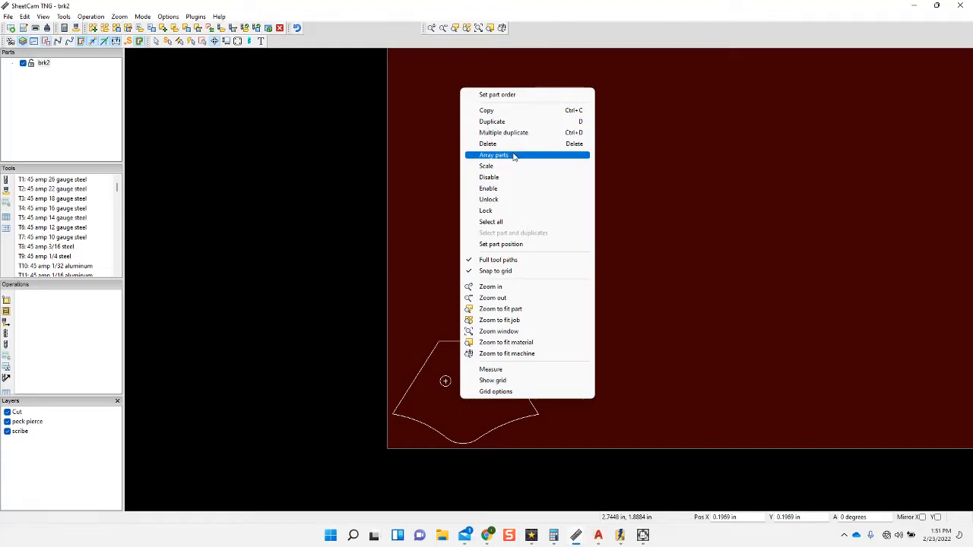
{"action": "left_click", "coordinate": [514, 156]}
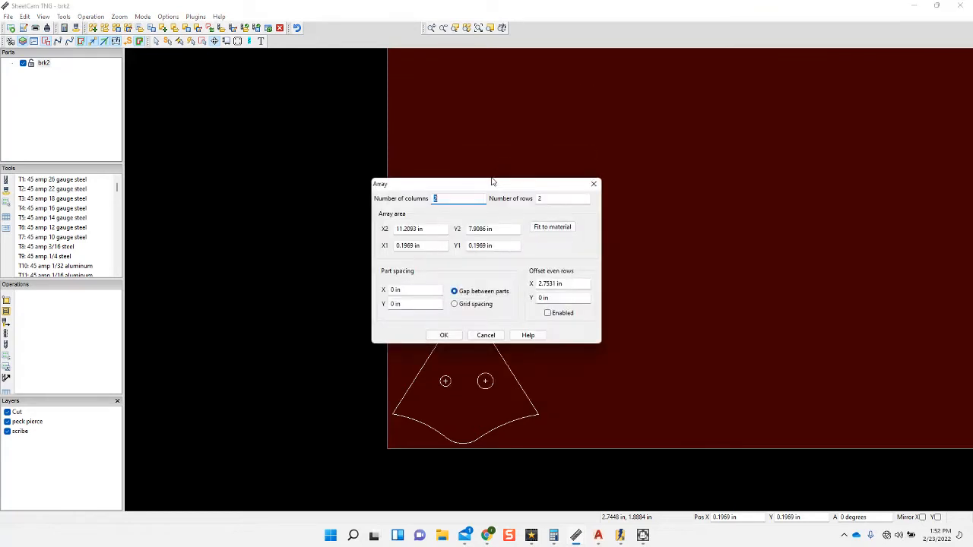
{"action": "double_click", "coordinate": [428, 229]}
{"action": "type", "text": "44"}
{"action": "double_click", "coordinate": [504, 228]}
{"action": "type", "text": "9"}
{"action": "left_click", "coordinate": [552, 229]}
{"action": "left_click", "coordinate": [444, 336]}
{"action": "scroll", "coordinate": [563, 282], "scroll_direction": "down", "scroll_amount": 2}
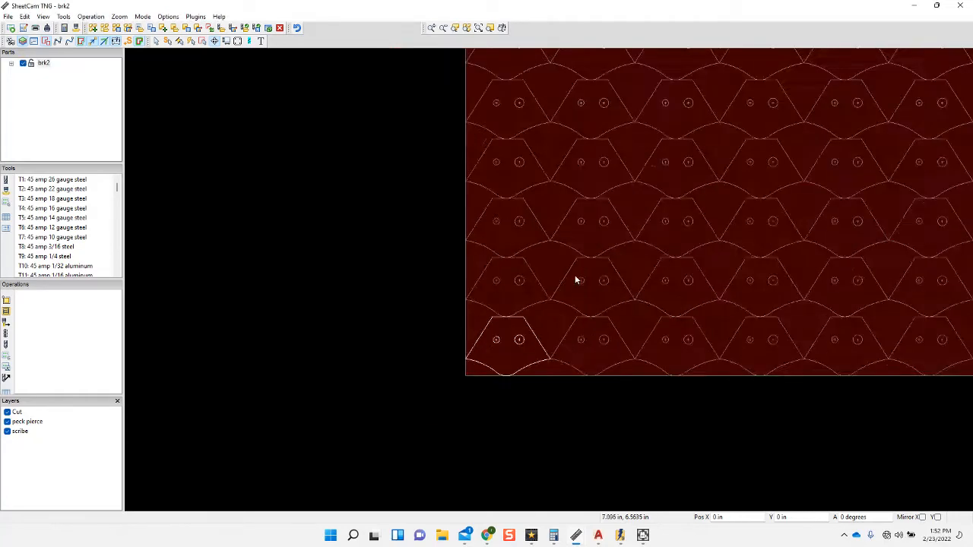
{"action": "scroll", "coordinate": [576, 276], "scroll_direction": "down", "scroll_amount": 2}
{"action": "scroll", "coordinate": [600, 250], "scroll_direction": "down", "scroll_amount": 3}
{"action": "scroll", "coordinate": [608, 148], "scroll_direction": "down", "scroll_amount": 2}
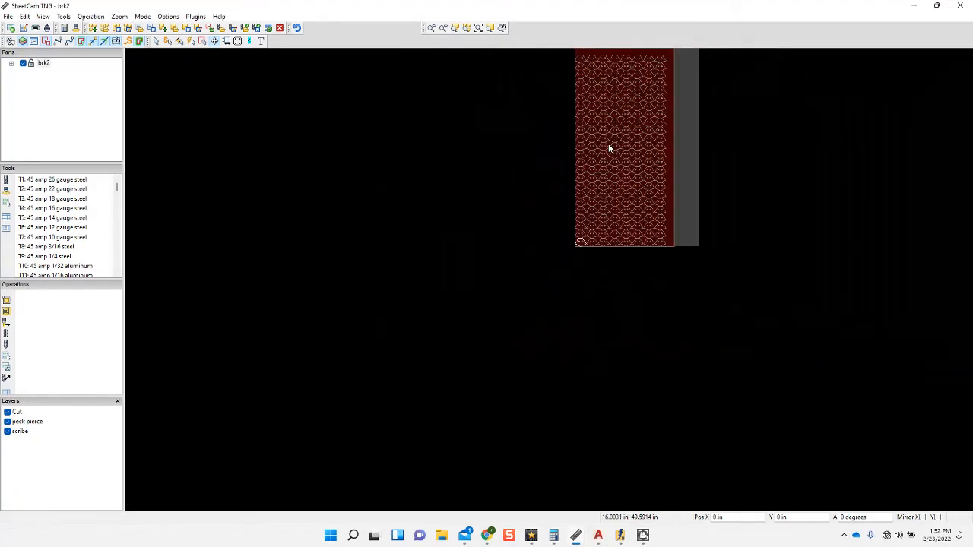
{"action": "scroll", "coordinate": [607, 146], "scroll_direction": "up", "scroll_amount": 7}
Step: Use multiple duplicate to place two copies of the bracket stacked above the original
{"action": "left_click_drag", "start_coordinate": [541, 88], "coordinate": [486, 253]}
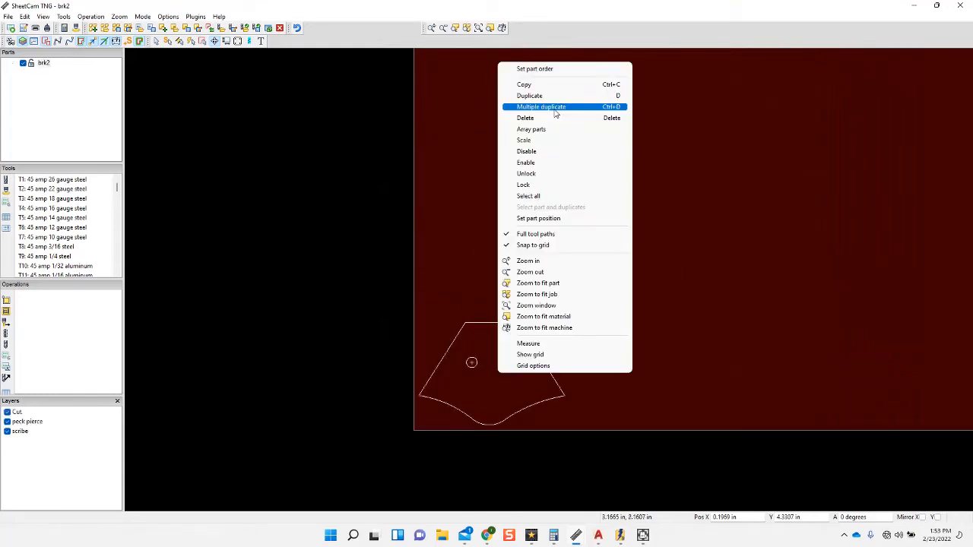
{"action": "left_click", "coordinate": [556, 108]}
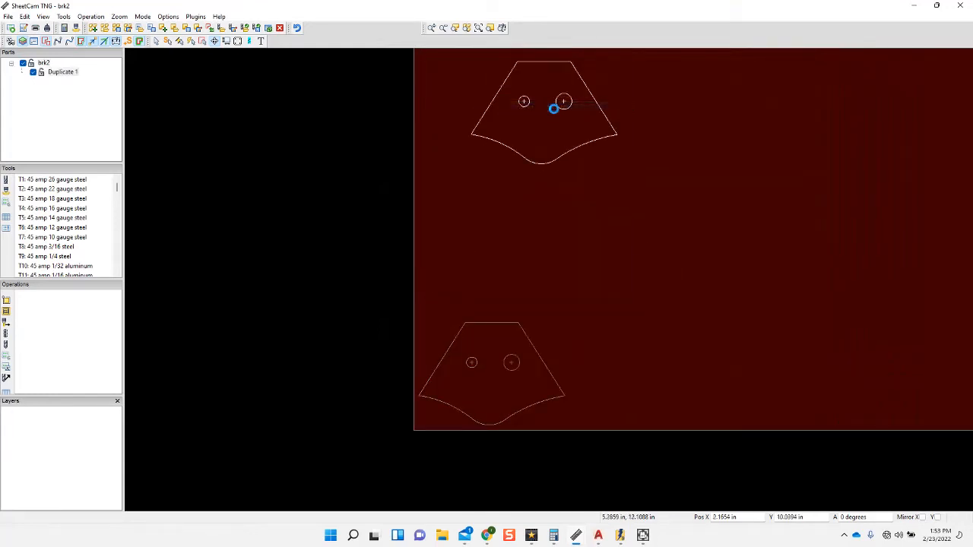
{"action": "left_click", "coordinate": [502, 249]}
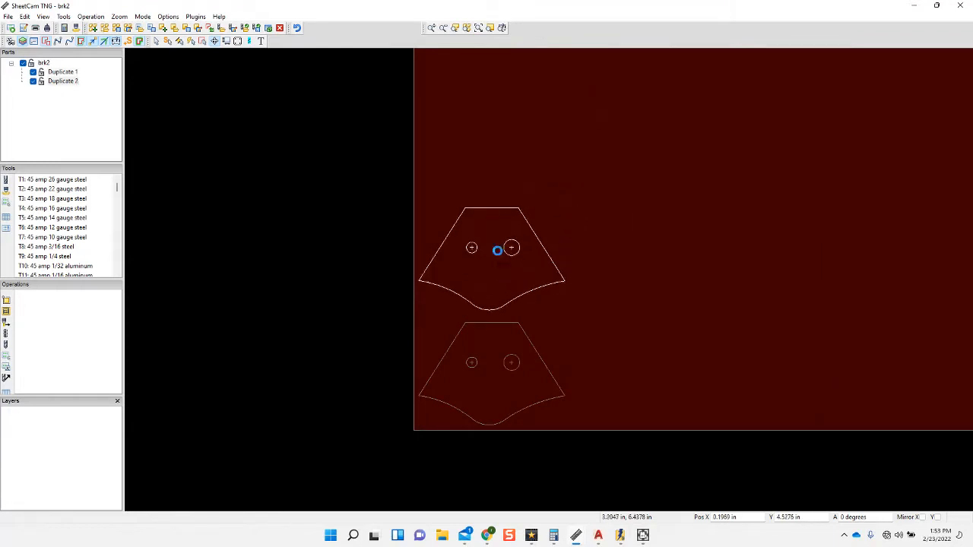
{"action": "left_click", "coordinate": [505, 147]}
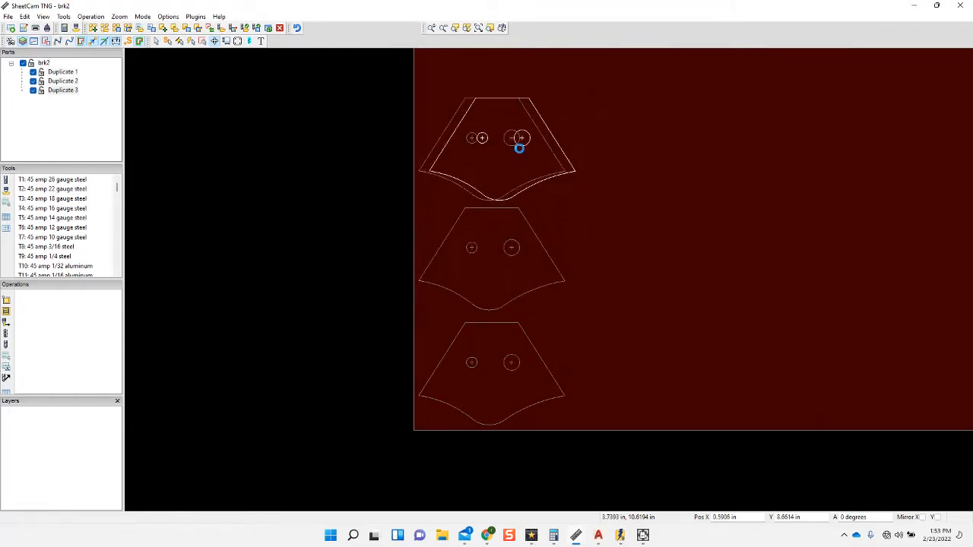
{"action": "key", "text": "Escape"}
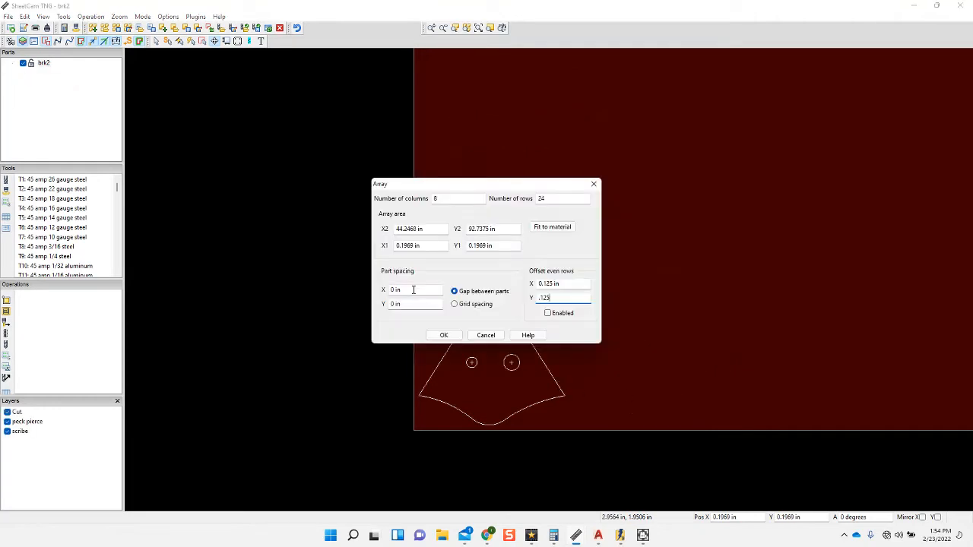
Step: Try an array of the bracket fitted to the material with 0.125 in X and Y gaps, and undo it
{"action": "double_click", "coordinate": [413, 289]}
{"action": "type", "text": "0.125"}
{"action": "double_click", "coordinate": [411, 303]}
{"action": "type", "text": ".125"}
{"action": "left_click", "coordinate": [552, 226]}
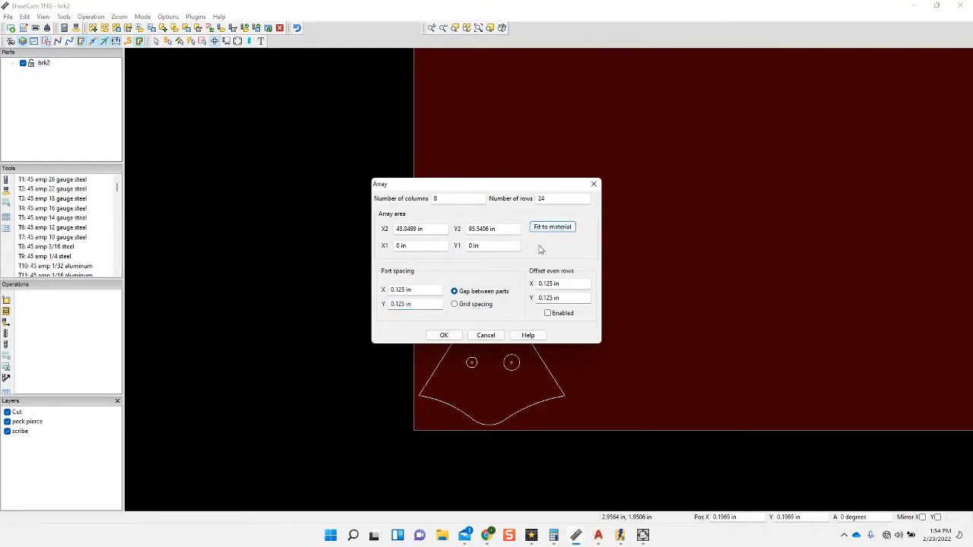
{"action": "left_click", "coordinate": [444, 335]}
{"action": "scroll", "coordinate": [602, 268], "scroll_direction": "up", "scroll_amount": 1}
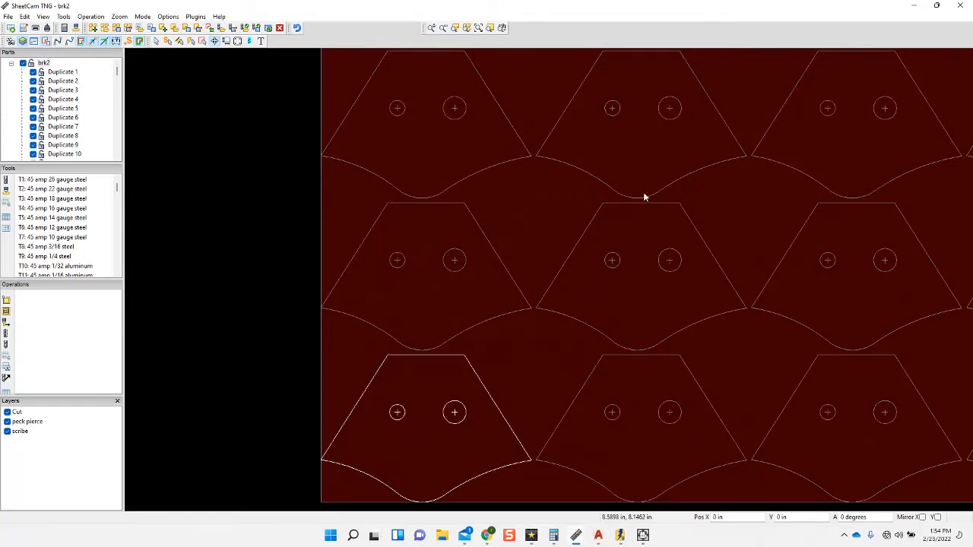
{"action": "key", "text": "ctrl+z"}
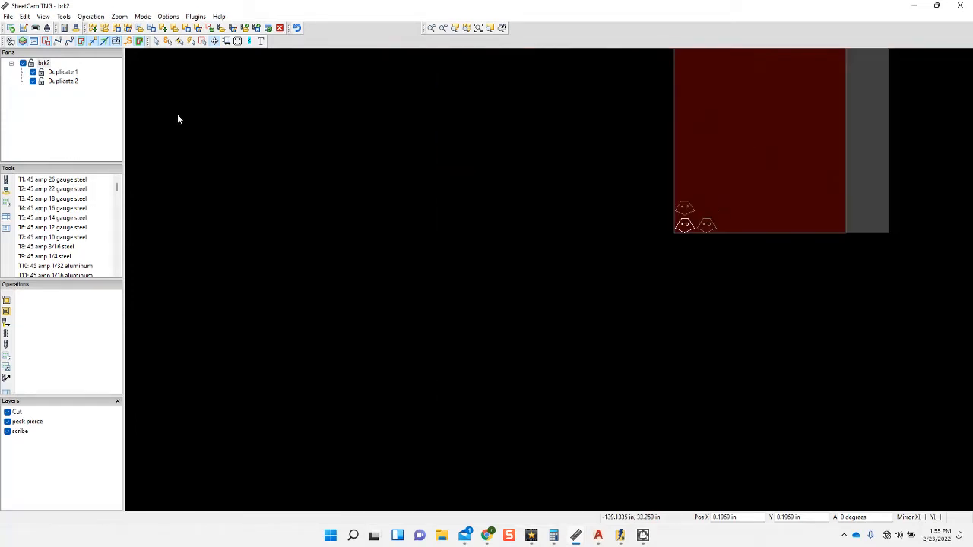
Step: Set up a jet cutting operation with Outside Offset on the Cut layer using tool T18: 65 amp 1/4 steel
{"action": "left_click", "coordinate": [44, 63]}
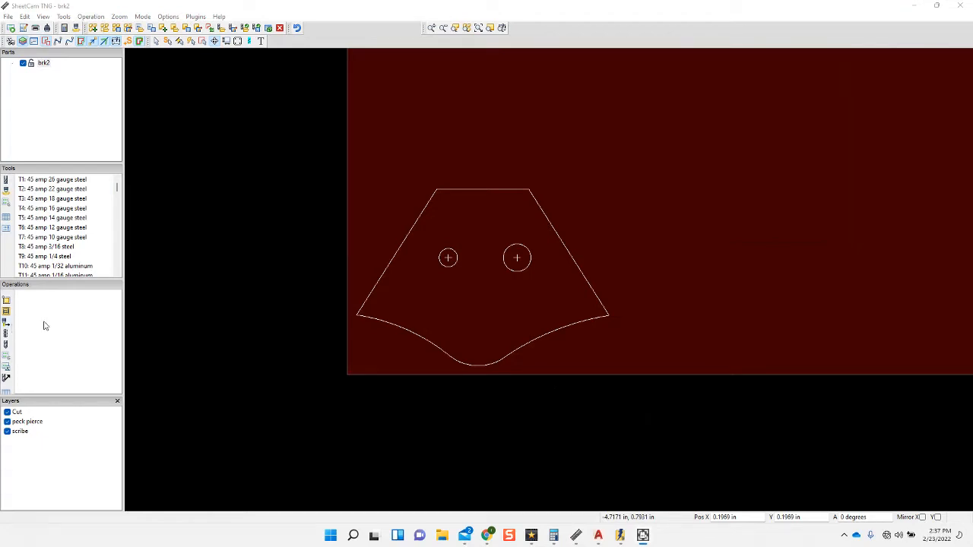
{"action": "left_click", "coordinate": [6, 324]}
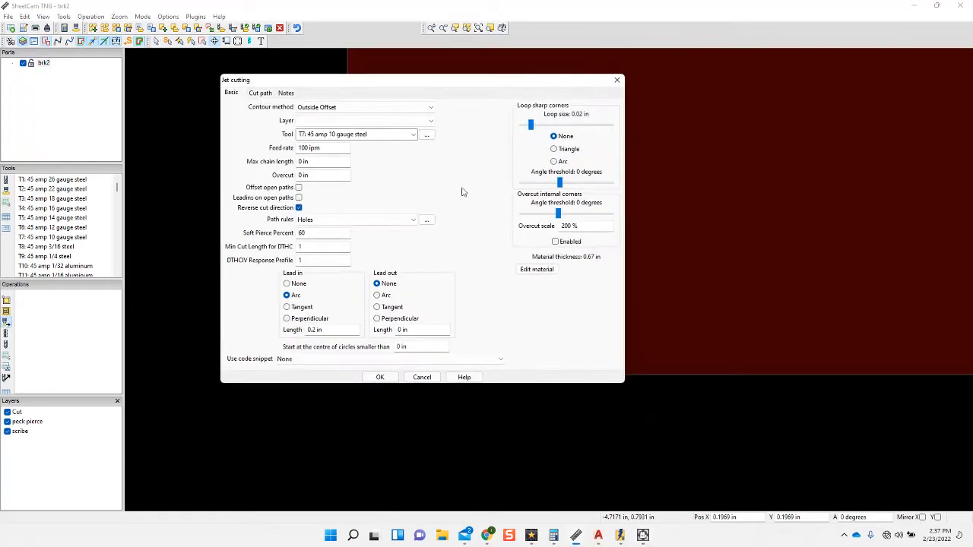
{"action": "left_click", "coordinate": [430, 109]}
{"action": "left_click", "coordinate": [424, 124]}
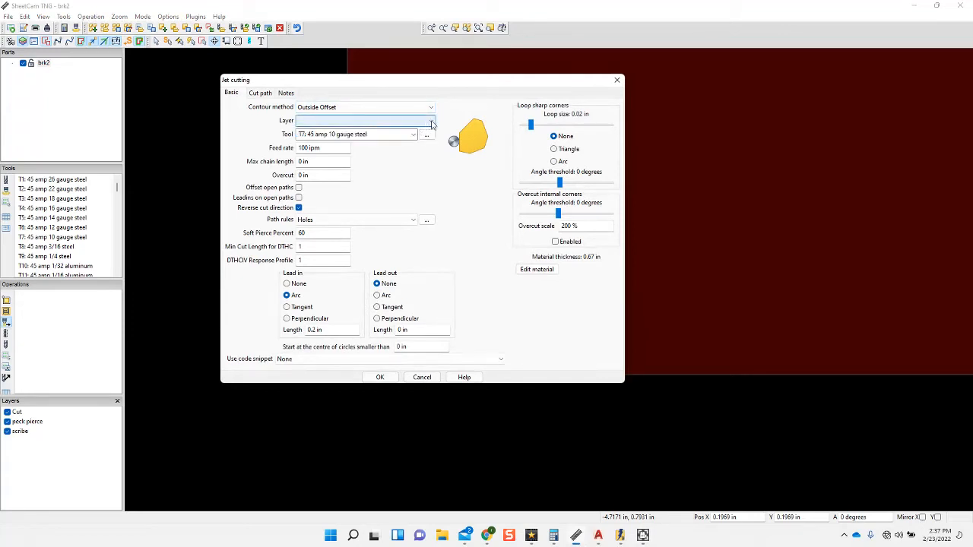
{"action": "left_click", "coordinate": [431, 122]}
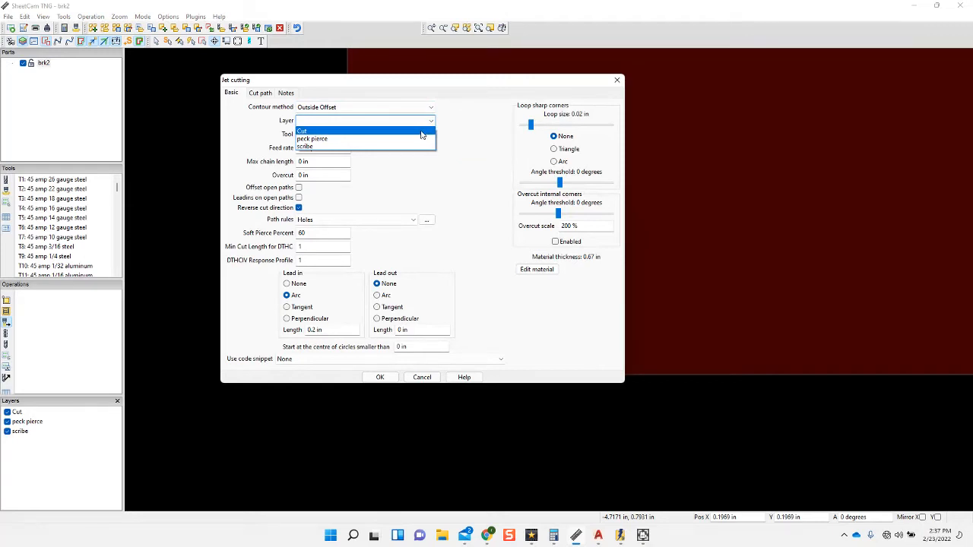
{"action": "left_click", "coordinate": [422, 134]}
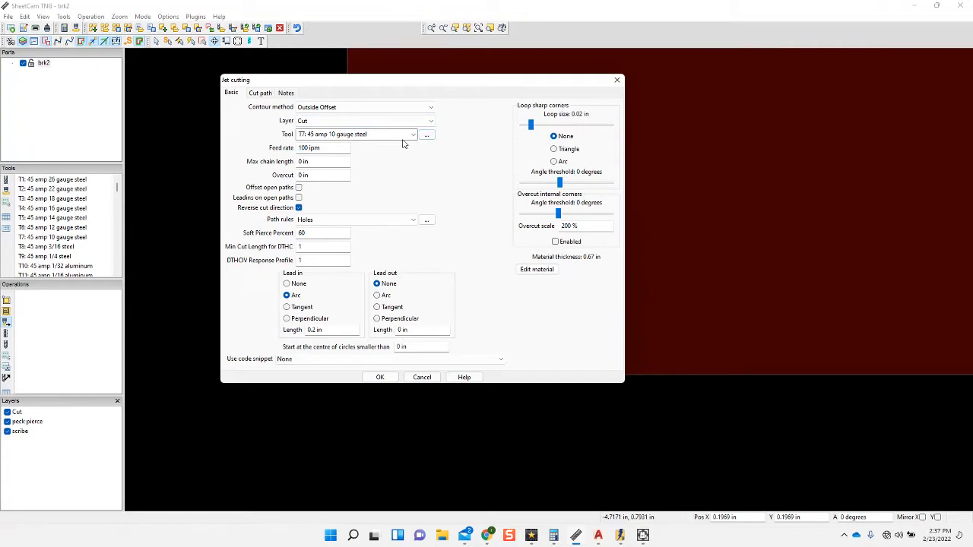
{"action": "left_click", "coordinate": [412, 135]}
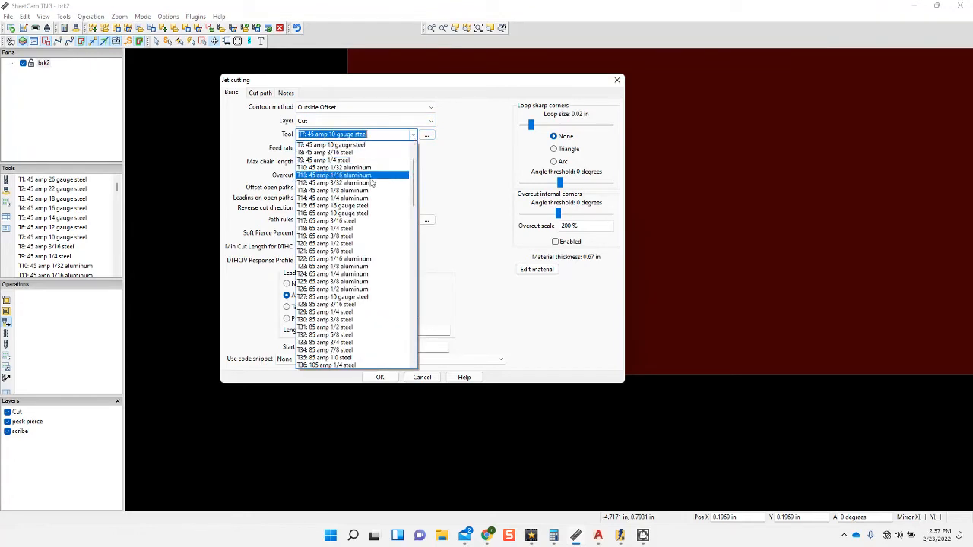
{"action": "left_click", "coordinate": [365, 228]}
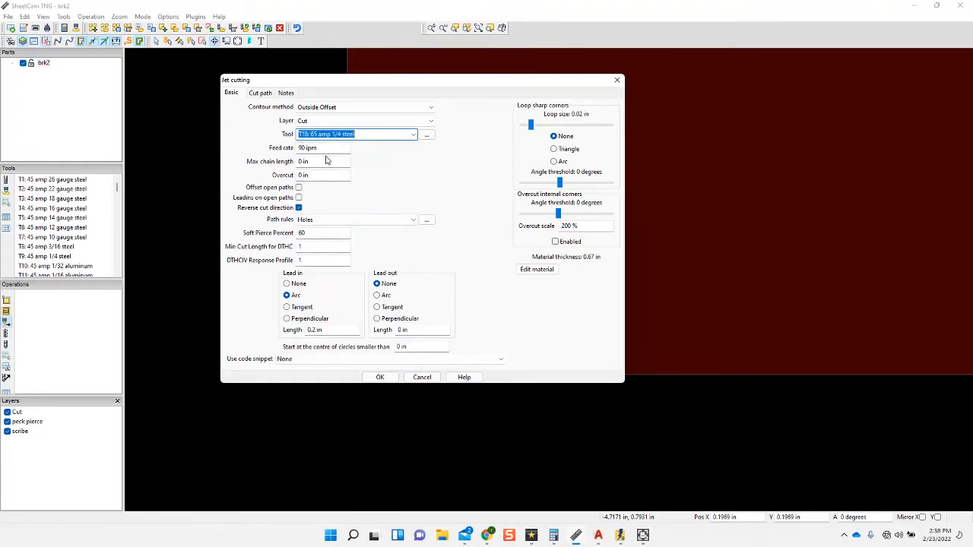
Step: Complete the outside cut operation with path rules None and starting at the centre of circles smaller than 2 in
{"action": "left_click", "coordinate": [298, 210]}
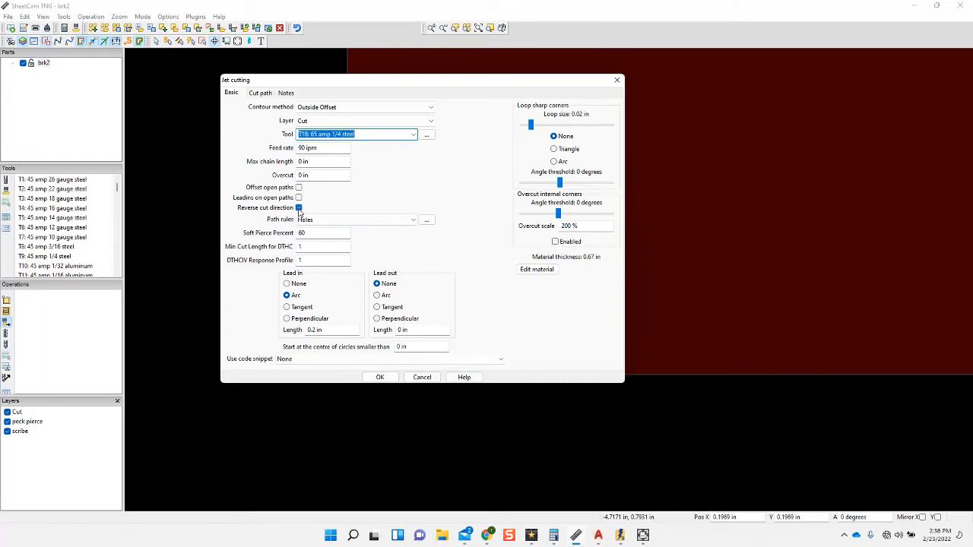
{"action": "left_click", "coordinate": [414, 221]}
{"action": "left_click", "coordinate": [399, 229]}
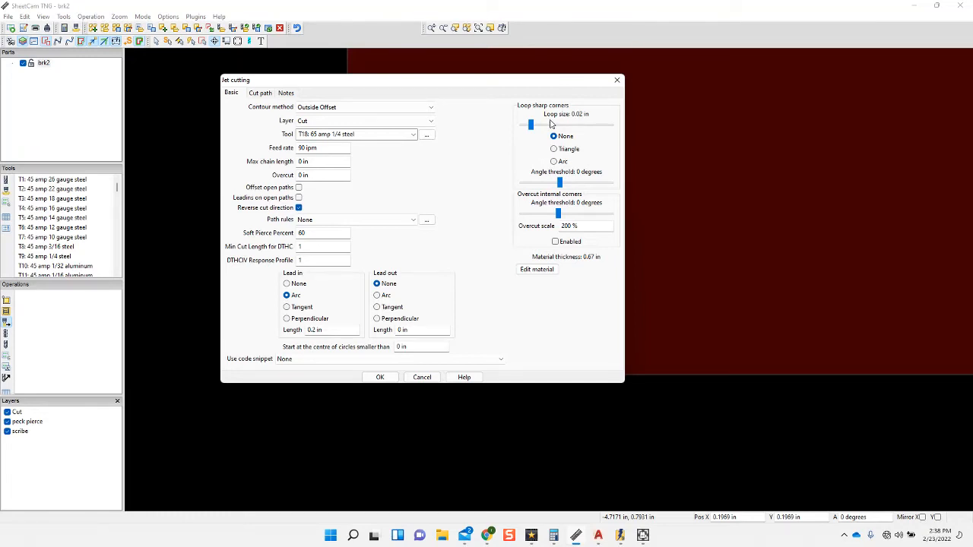
{"action": "left_click_drag", "start_coordinate": [416, 347], "coordinate": [382, 356]}
{"action": "left_click", "coordinate": [377, 378]}
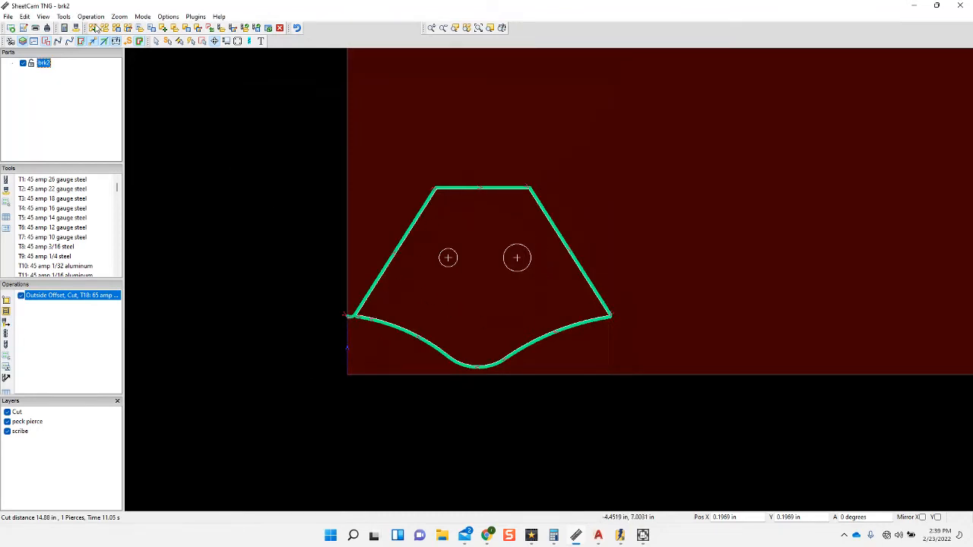
Step: Move the outside cut's start point to the upper-left corner of the bracket outline
{"action": "left_click", "coordinate": [169, 43]}
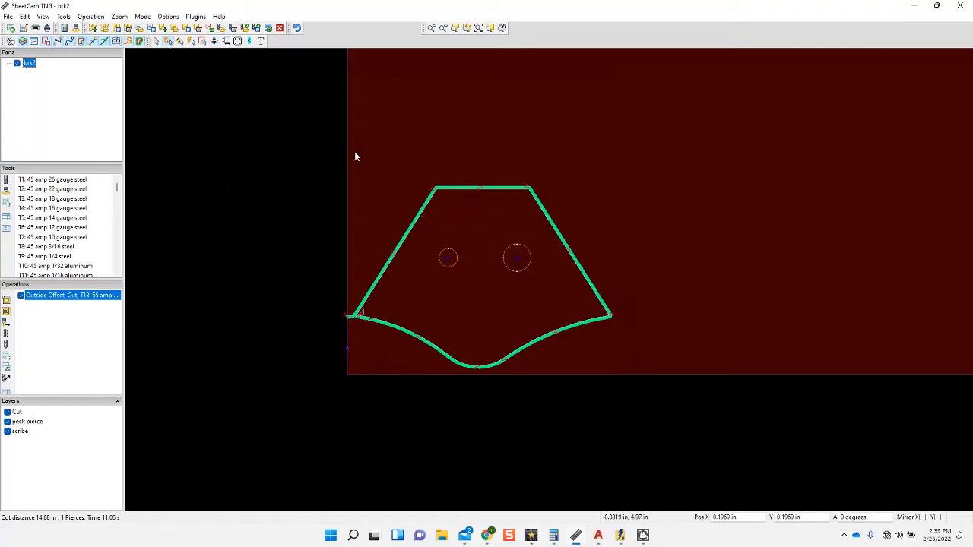
{"action": "left_click", "coordinate": [433, 188]}
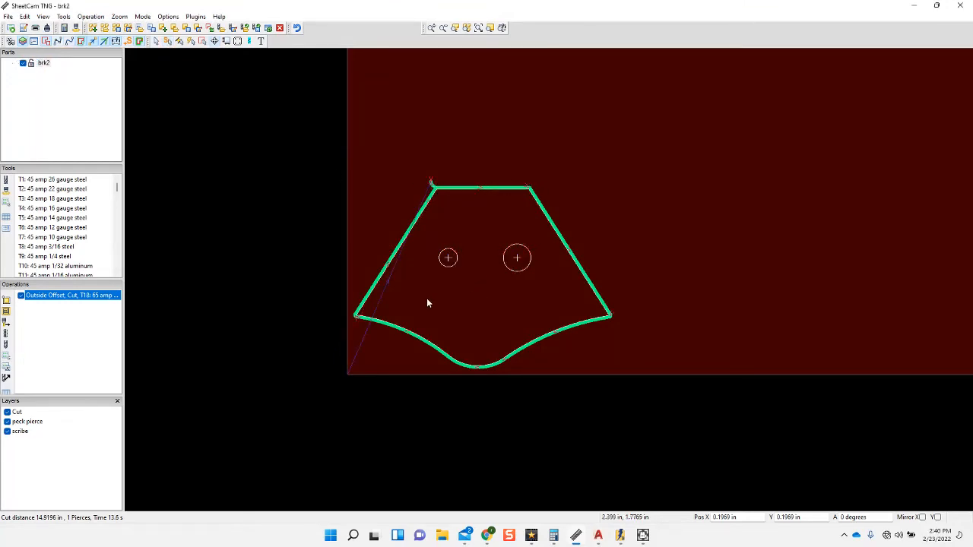
Step: Begin a new jet cutting operation using No Offset on the scribe layer
{"action": "left_click", "coordinate": [6, 325]}
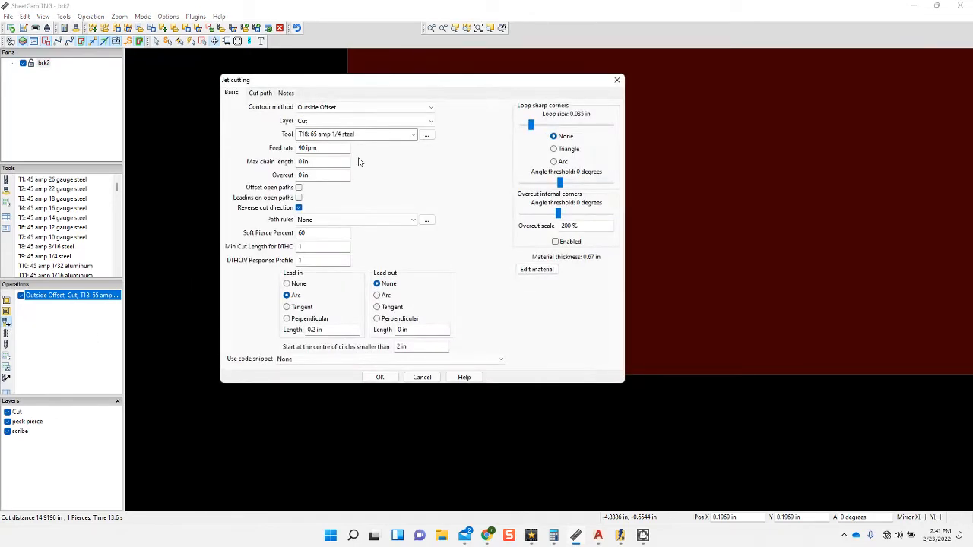
{"action": "left_click", "coordinate": [430, 108]}
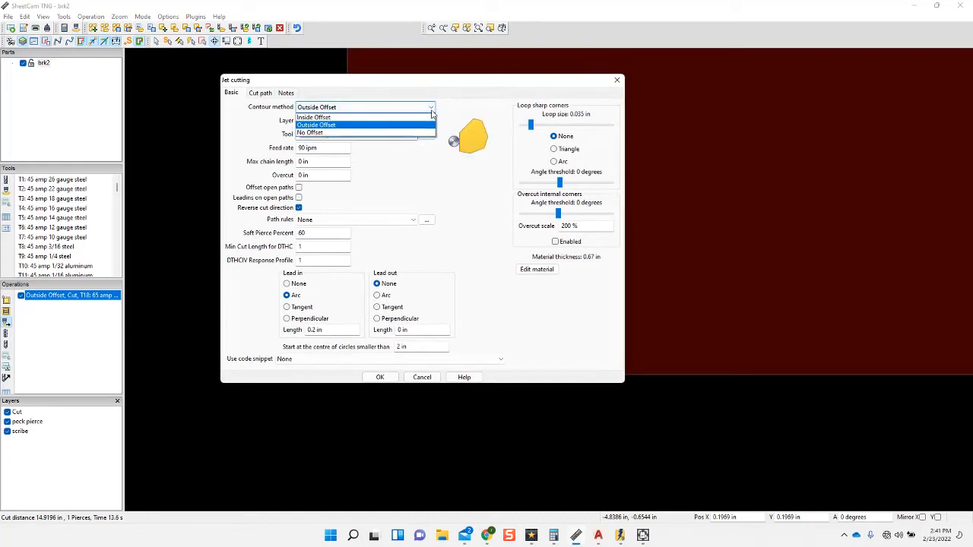
{"action": "left_click", "coordinate": [415, 132]}
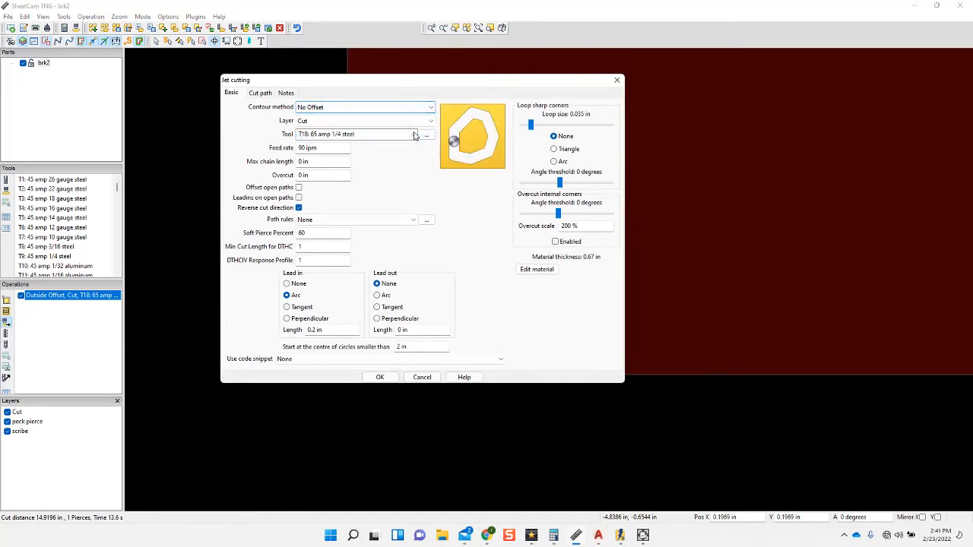
{"action": "left_click", "coordinate": [430, 120]}
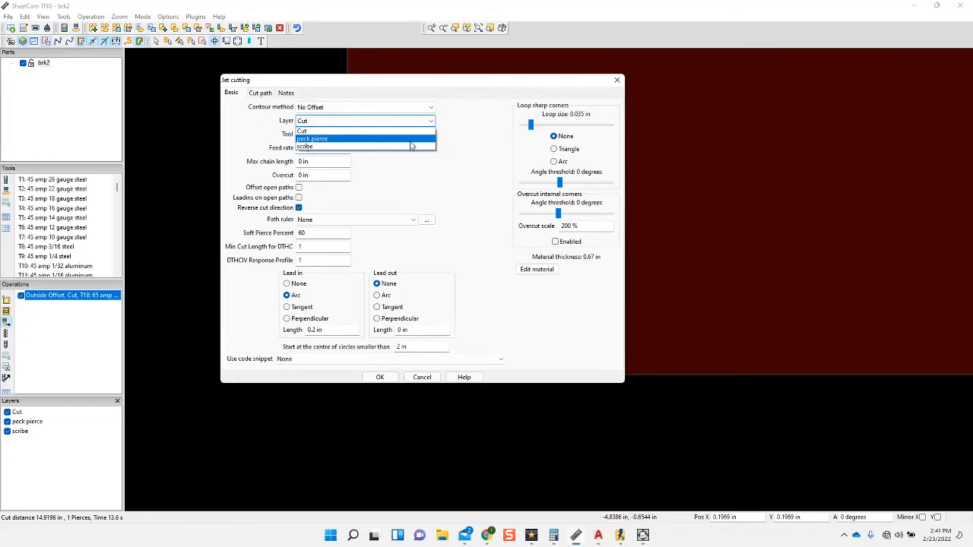
{"action": "left_click", "coordinate": [408, 147]}
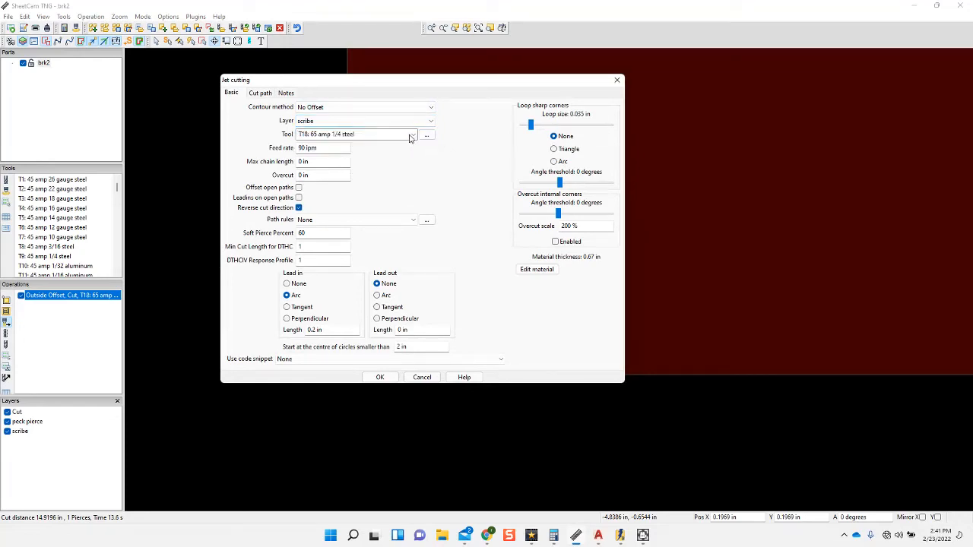
Step: Assign tool T101: Plate Marker with lead-in None to the scribe operation and create it
{"action": "left_click", "coordinate": [410, 134]}
{"action": "scroll", "coordinate": [363, 244], "scroll_direction": "down", "scroll_amount": 3}
{"action": "scroll", "coordinate": [371, 242], "scroll_direction": "down", "scroll_amount": 14}
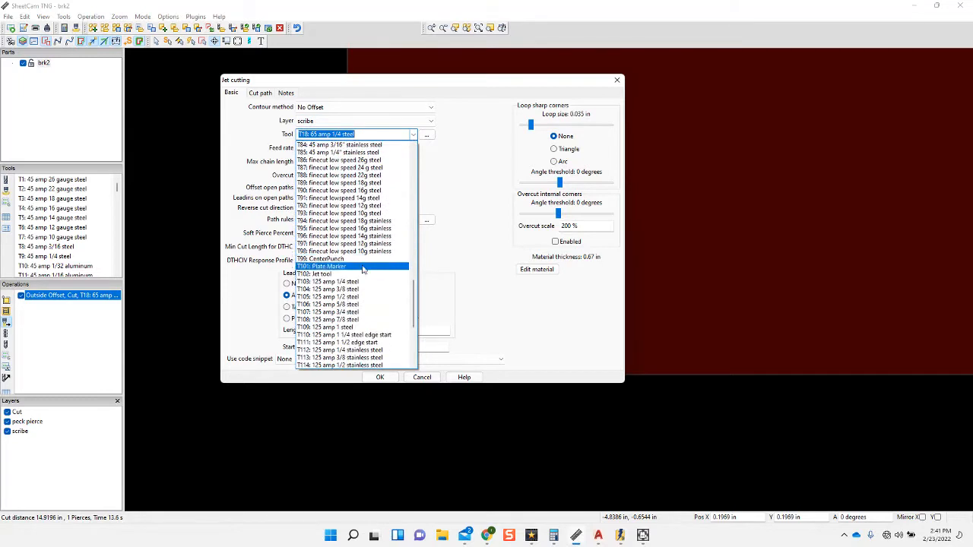
{"action": "left_click", "coordinate": [362, 267]}
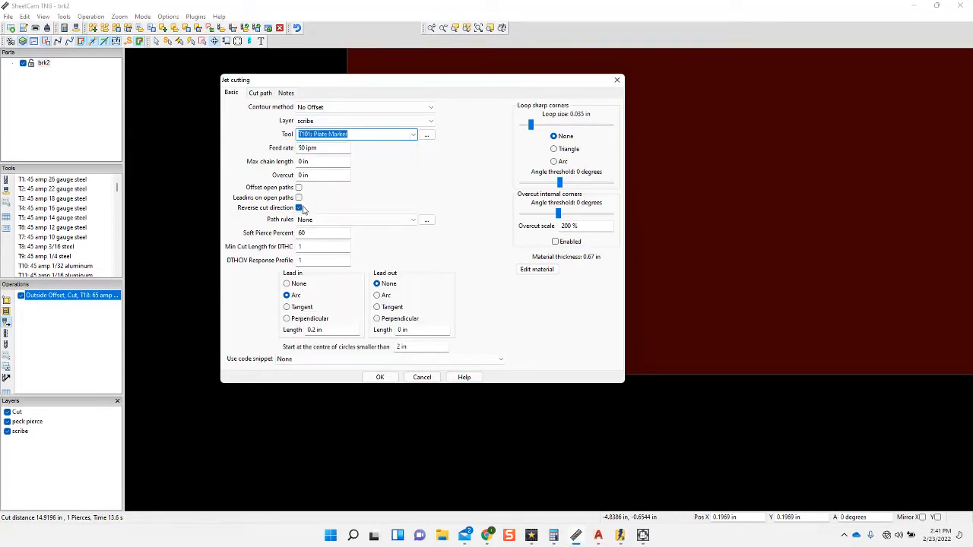
{"action": "left_click", "coordinate": [287, 284]}
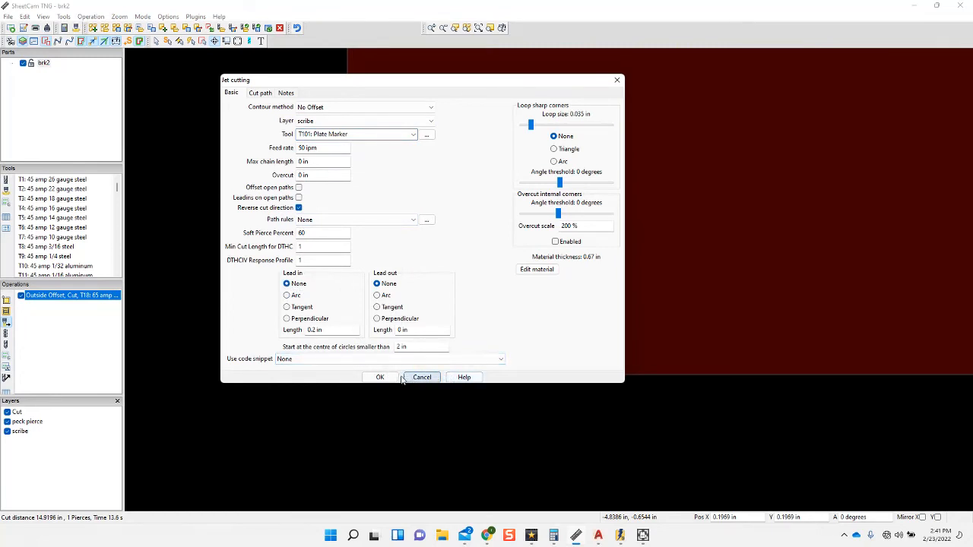
{"action": "left_click", "coordinate": [380, 377]}
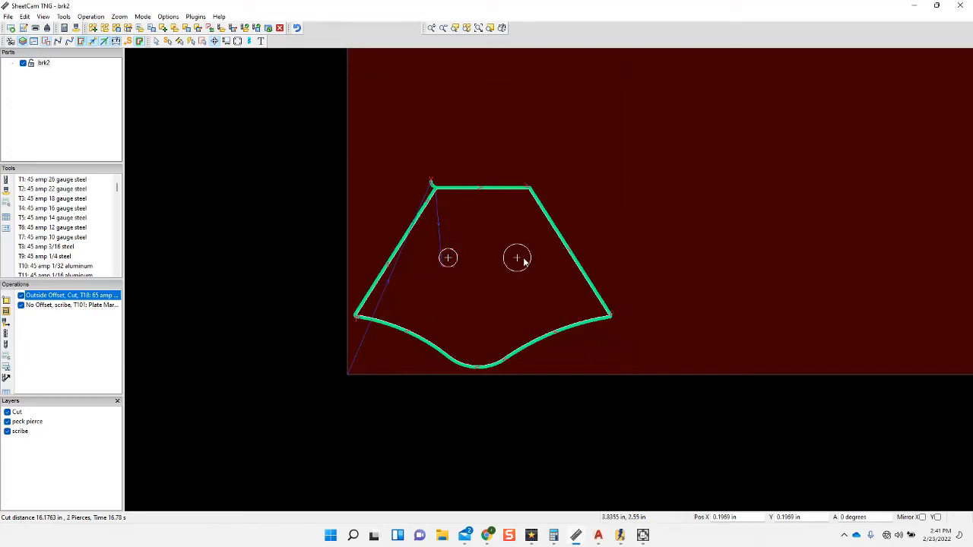
Step: Create a drill operation on the peck pierce layer, keeping the default tool and hole sizes
{"action": "left_click", "coordinate": [6, 347]}
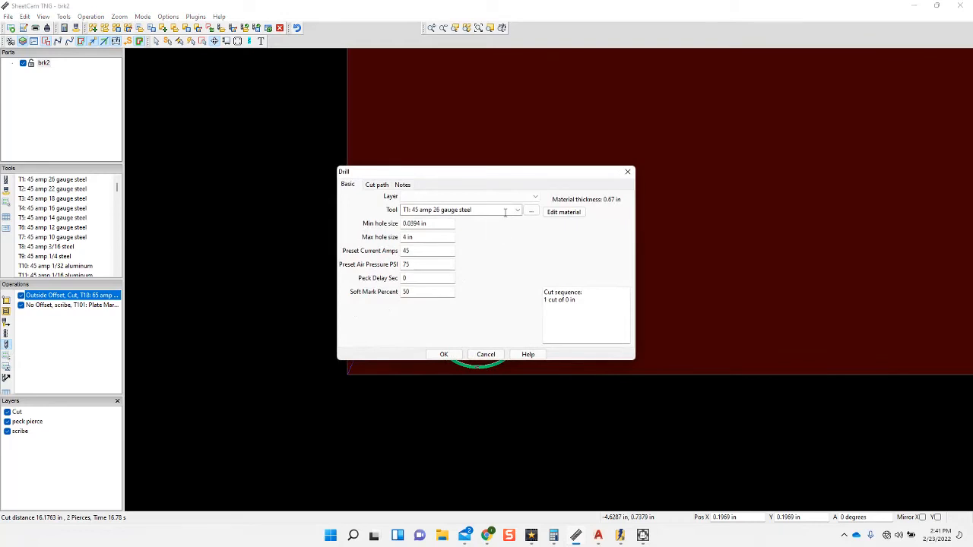
{"action": "left_click", "coordinate": [535, 197]}
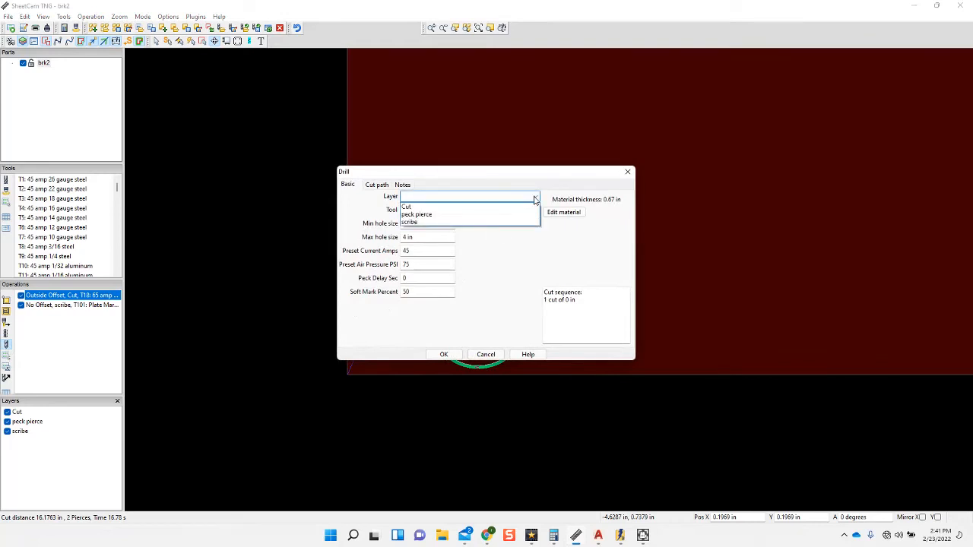
{"action": "left_click", "coordinate": [499, 220]}
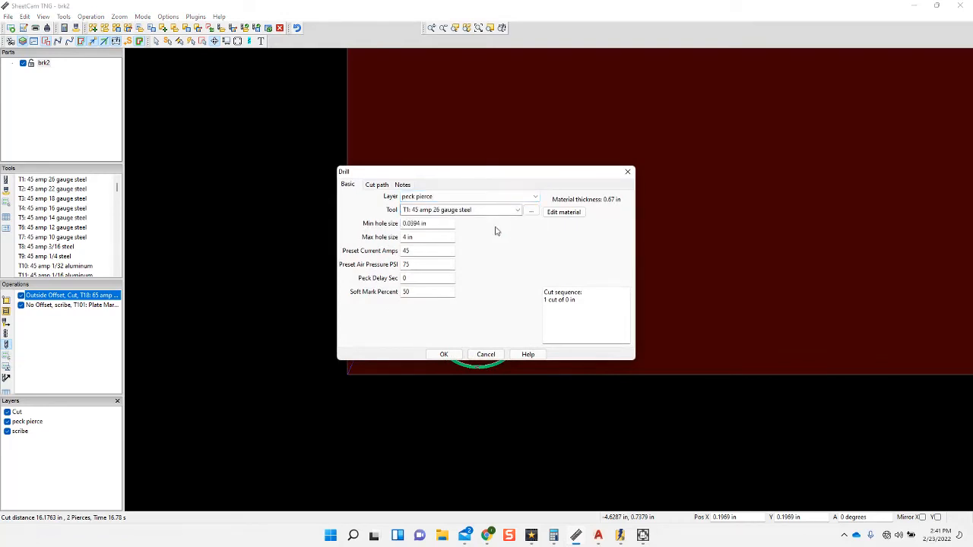
{"action": "left_click", "coordinate": [440, 355]}
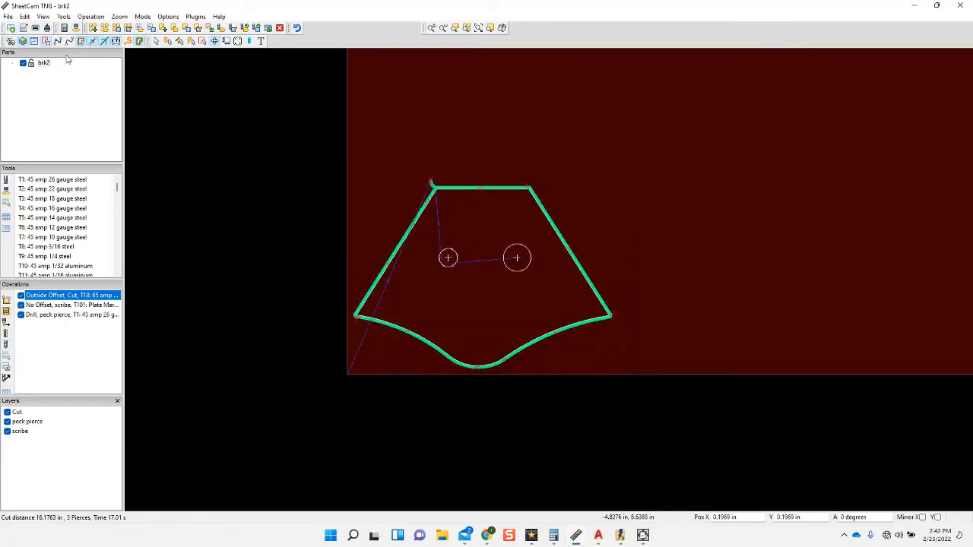
Step: Run the post processor and save the G-code as brk2.tap on the USB drive, replacing the existing file
{"action": "left_click", "coordinate": [7, 17]}
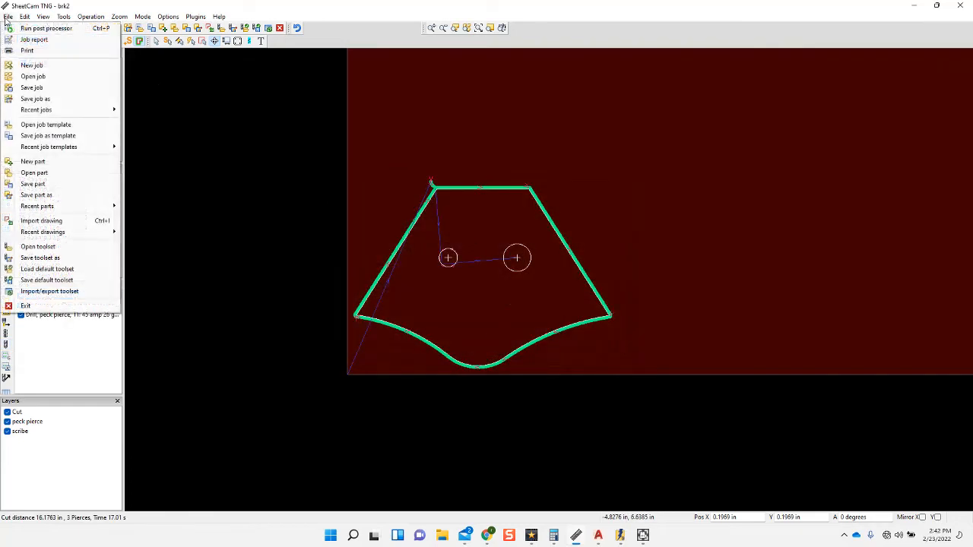
{"action": "left_click", "coordinate": [19, 29]}
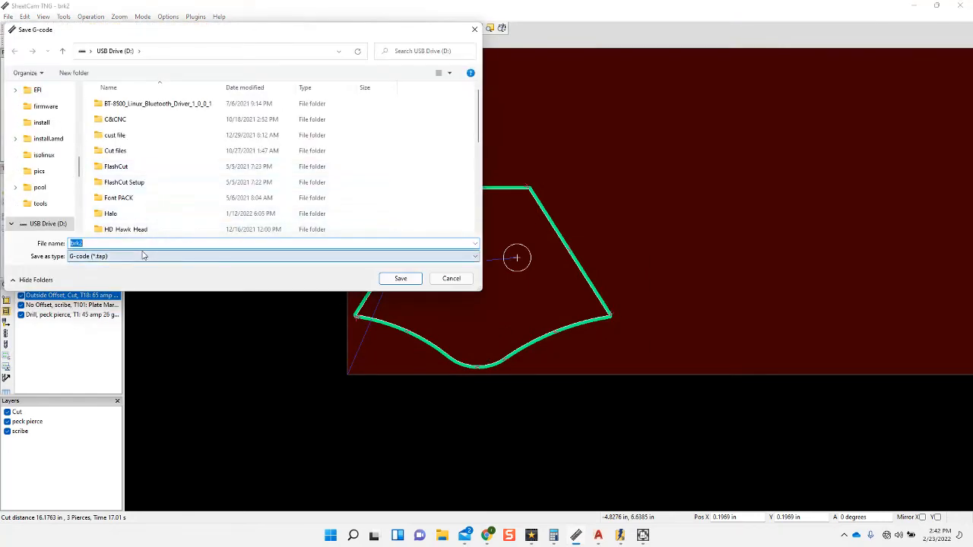
{"action": "left_click", "coordinate": [388, 278]}
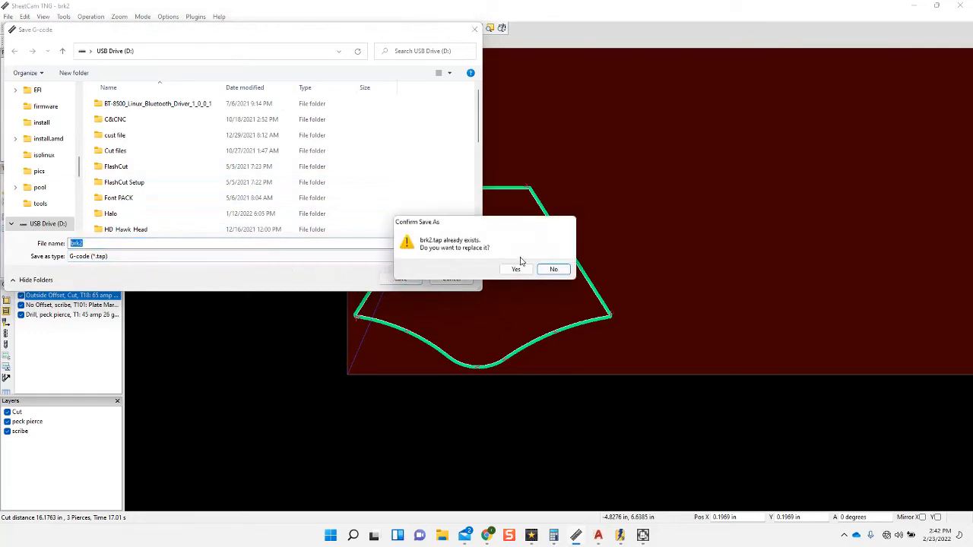
{"action": "left_click", "coordinate": [516, 269]}
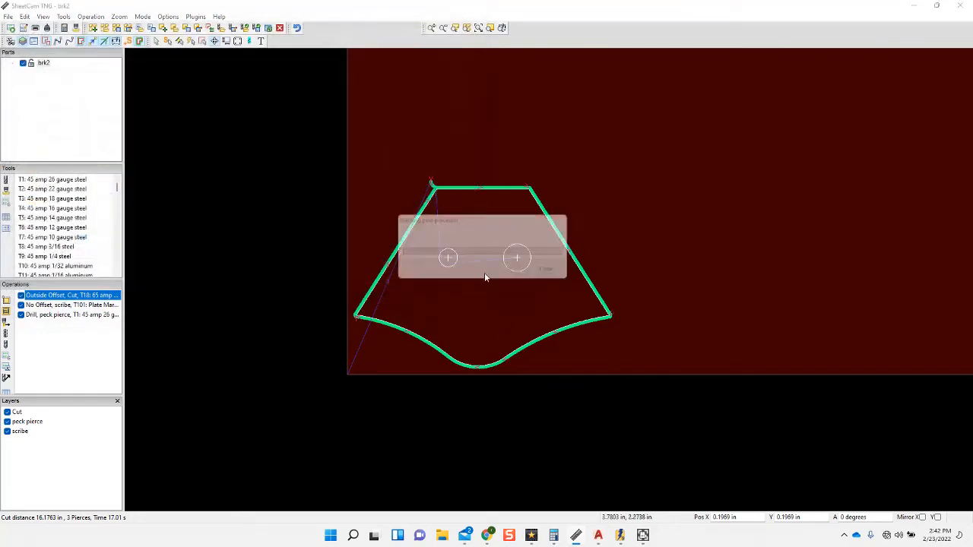